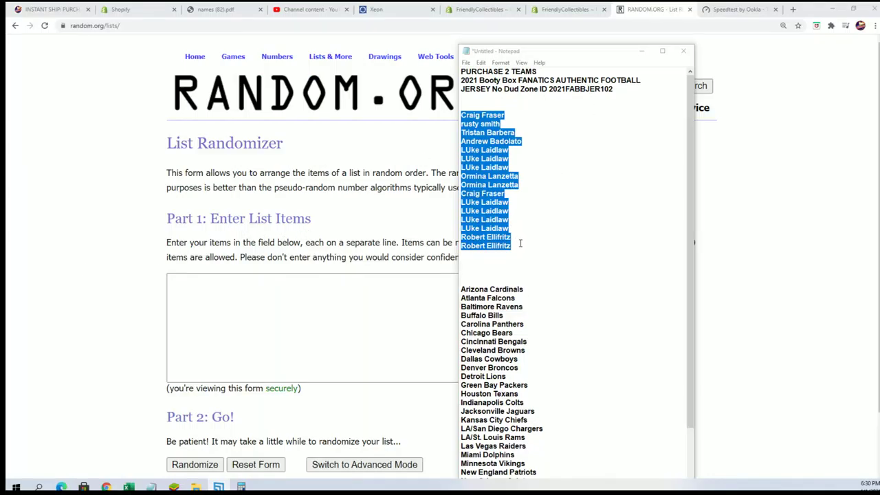
Copy the owner name block in Notepad and paste a second copy below it.
mouse_move(519, 246)
mouse_down()
mouse_move(481, 119)
mouse_move(466, 124)
mouse_move(460, 114)
mouse_up()
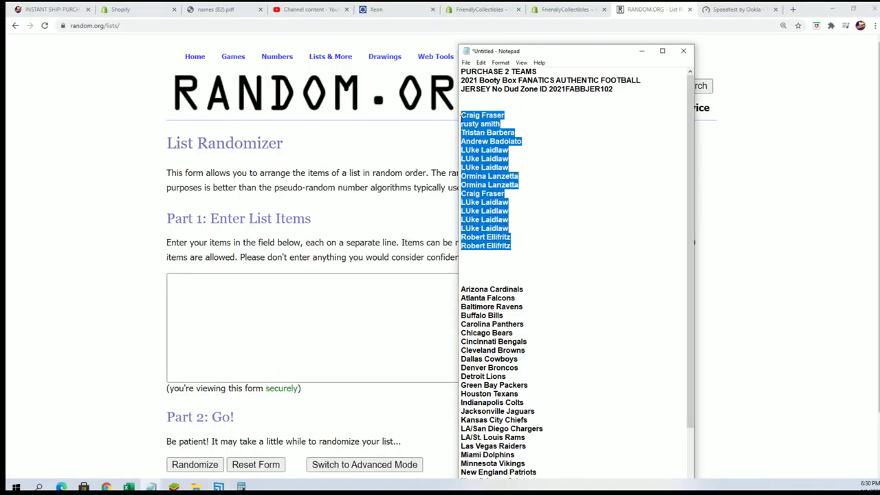
right_click(483, 121)
click(487, 160)
click(521, 250)
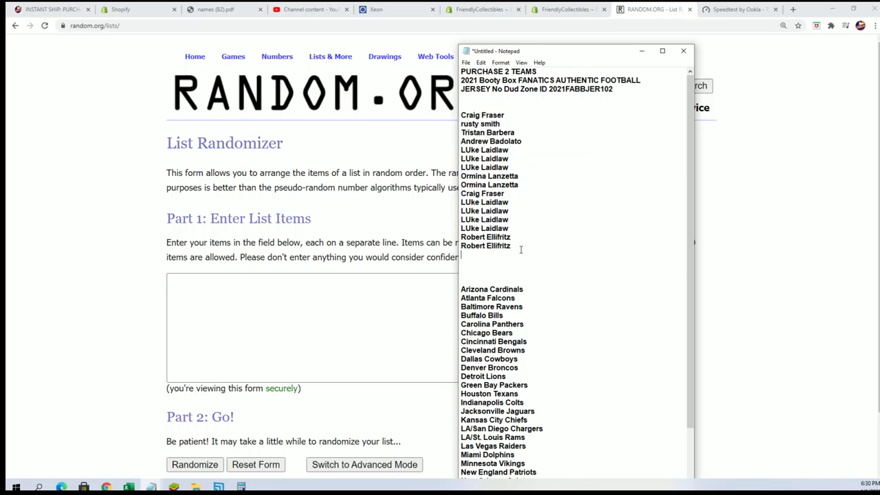
key(ctrl+v)
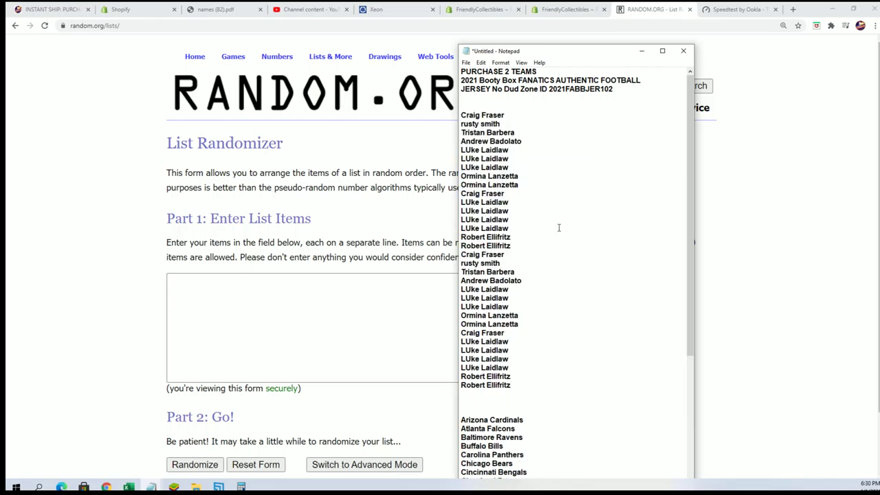
Copy the doubled name list and get ready to paste it into RANDOM.ORG's list field.
mouse_move(517, 386)
mouse_down()
mouse_move(488, 199)
mouse_move(462, 115)
mouse_up()
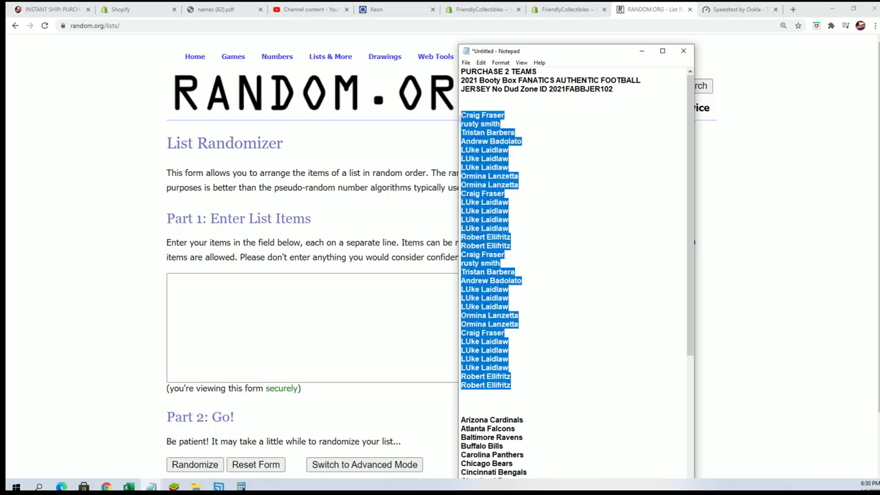
right_click(473, 129)
click(495, 161)
click(179, 281)
right_click(178, 281)
Paste the 32 names into the List Randomizer and shuffle them seven times.
click(206, 353)
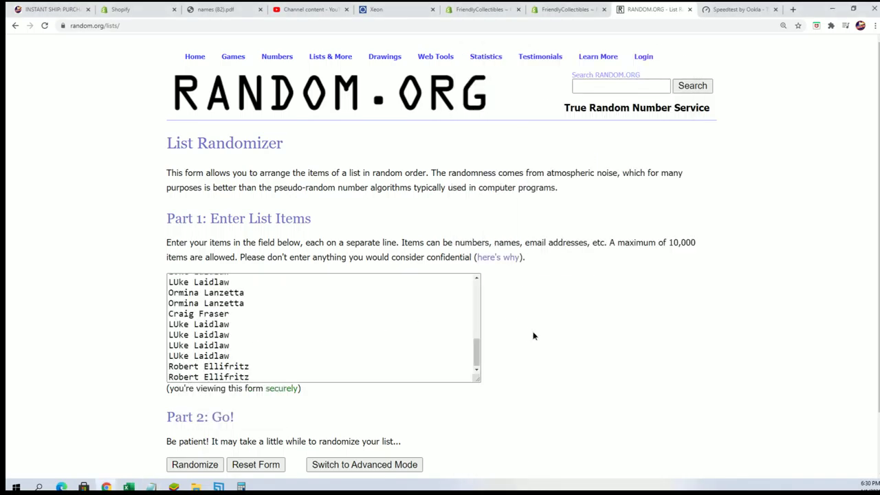
scroll(261, 405, down, 1)
click(173, 398)
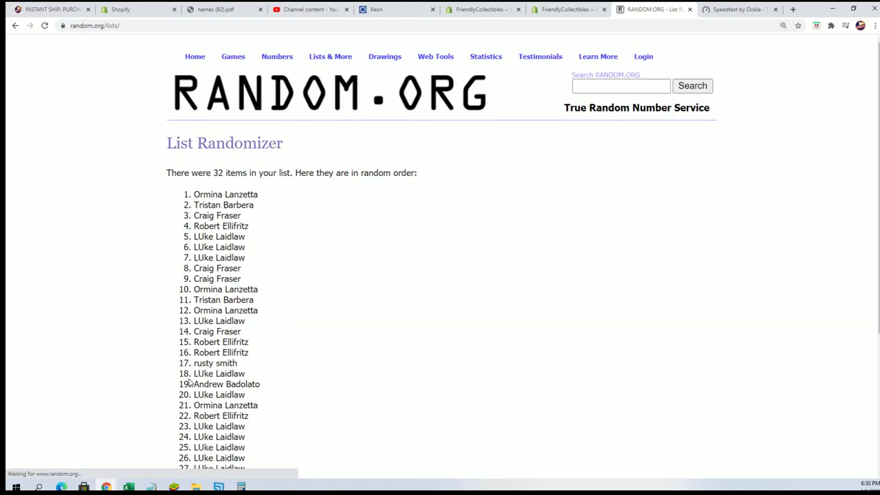
scroll(186, 402, down, 3)
click(183, 399)
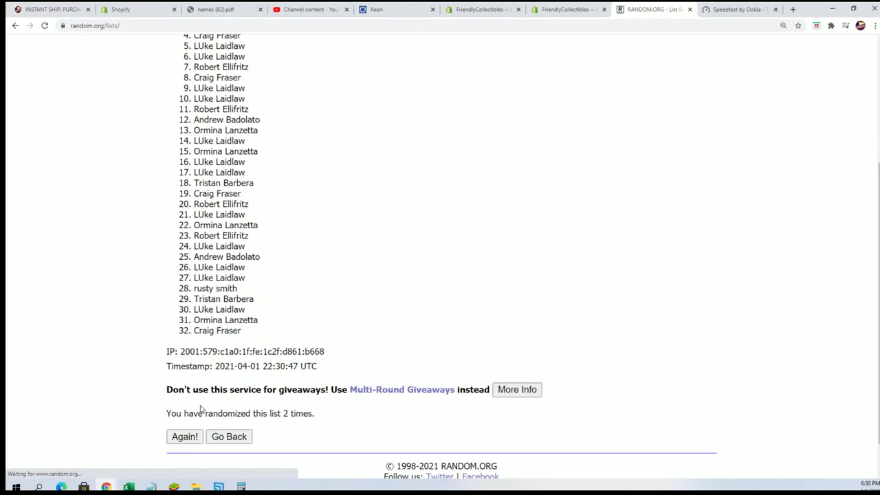
click(183, 400)
scroll(182, 405, down, 3)
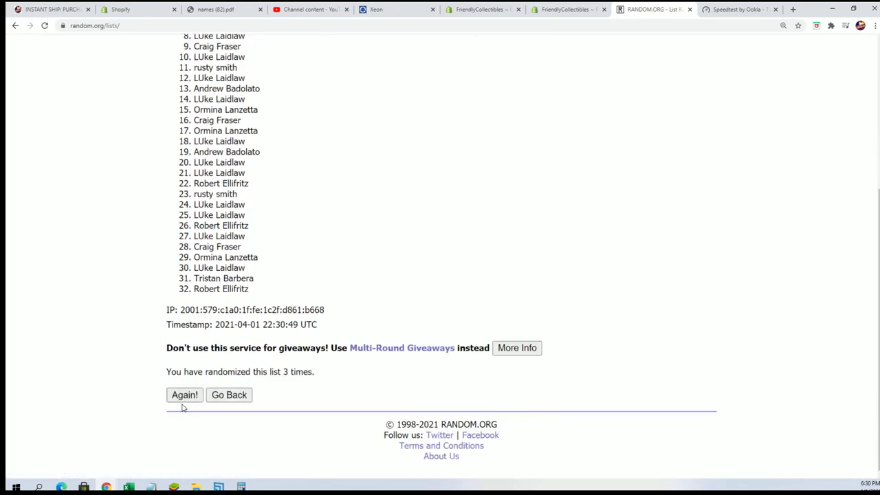
click(184, 398)
scroll(206, 365, down, 5)
click(183, 395)
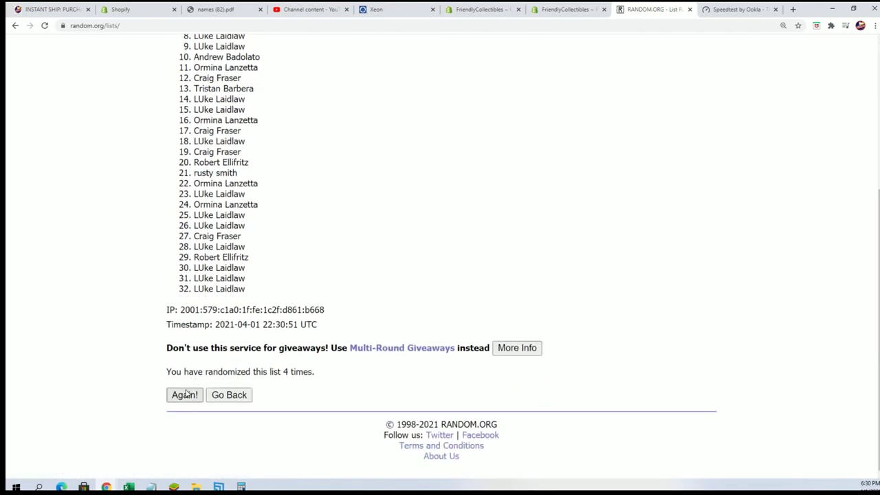
scroll(263, 401, down, 5)
click(180, 397)
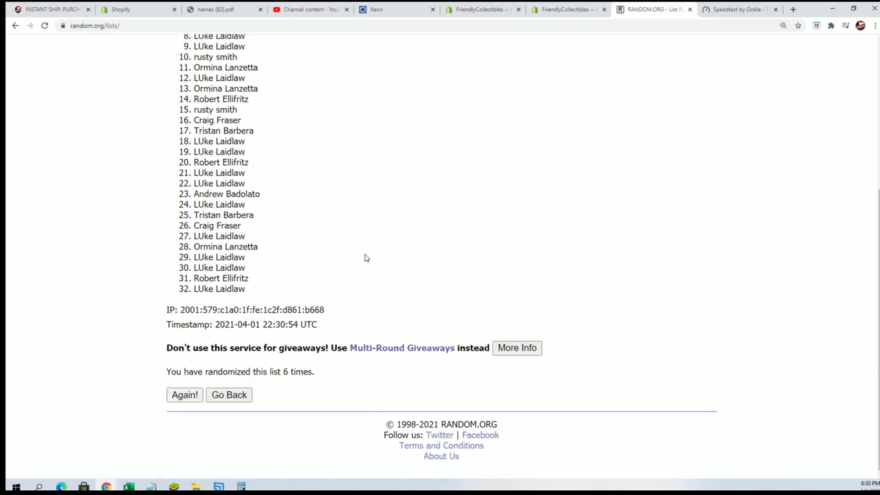
click(182, 396)
Copy the full 32-name randomized list.
scroll(444, 228, down, 3)
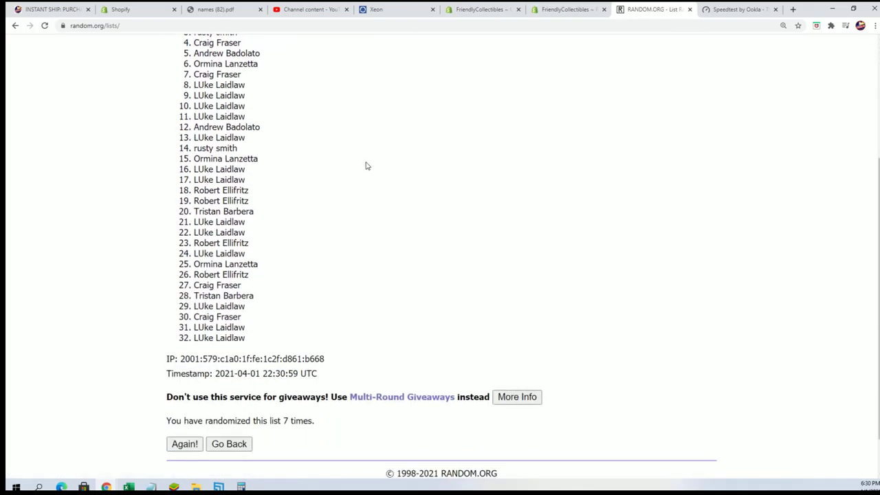
scroll(268, 160, up, 1)
drag(193, 57, 278, 383)
right_click(212, 162)
click(231, 176)
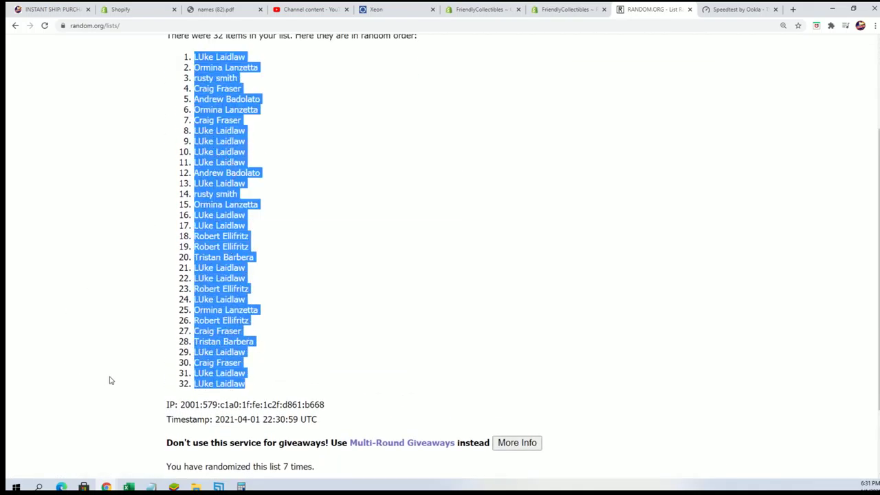
In Excel, paste the randomized names as plain text starting at A2.
key(alt+Tab)
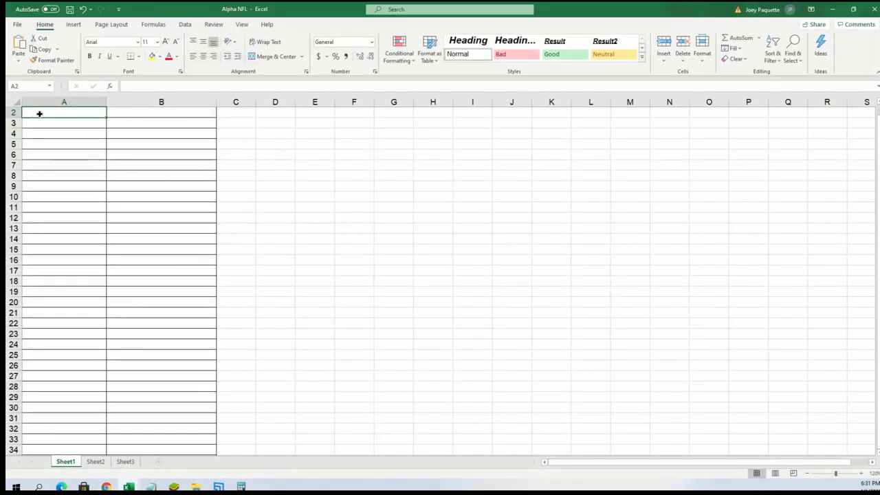
right_click(39, 112)
click(74, 175)
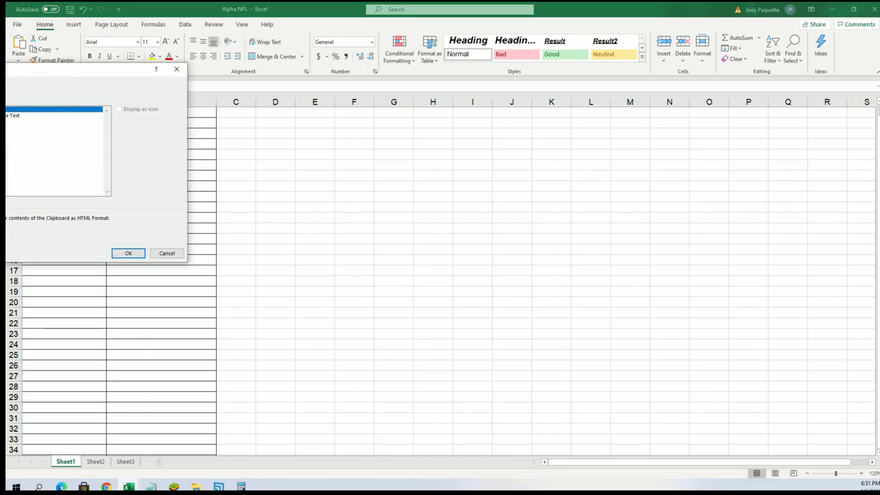
click(21, 120)
click(123, 253)
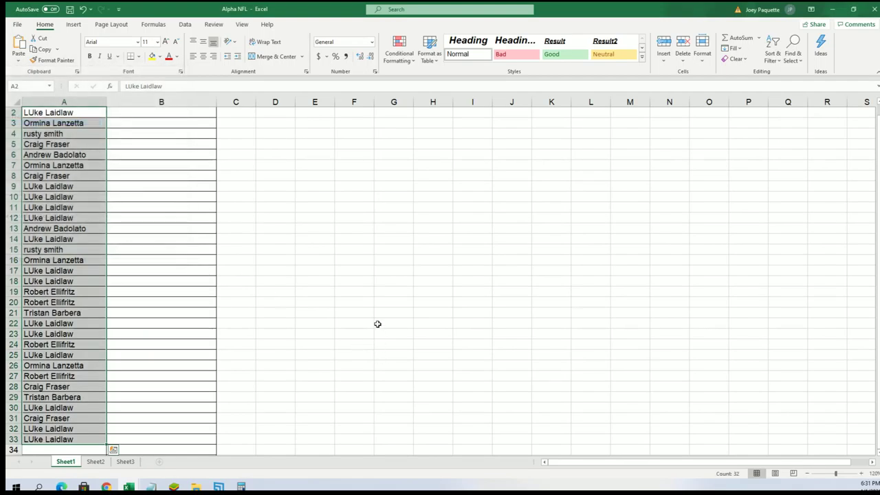
Select B2 for the teams and minimize Excel to return to RANDOM.ORG.
click(130, 113)
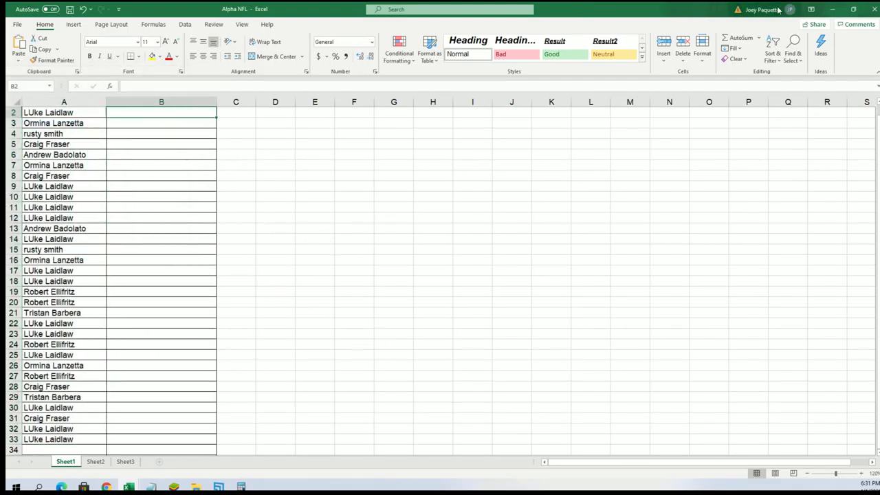
click(833, 10)
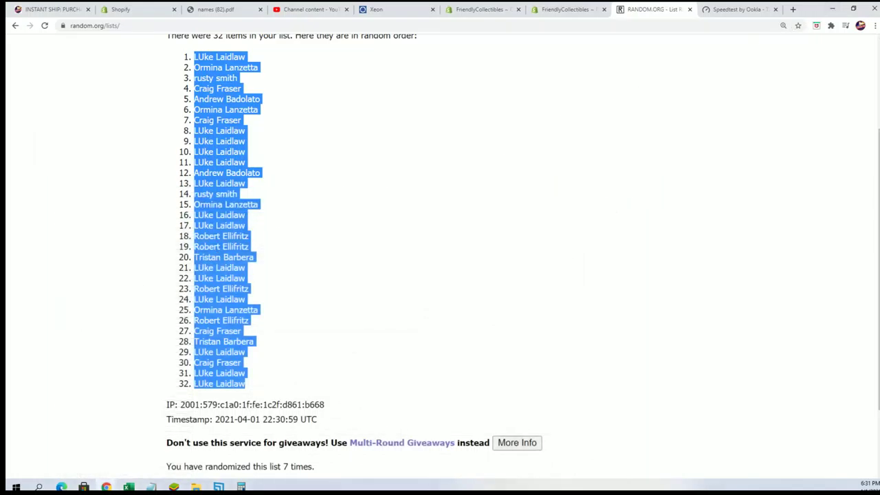
scroll(362, 277, up, 3)
Copy the NFL teams, Arizona Cardinals to Washington Redskins, into an empty List Randomizer form.
mouse_move(336, 53)
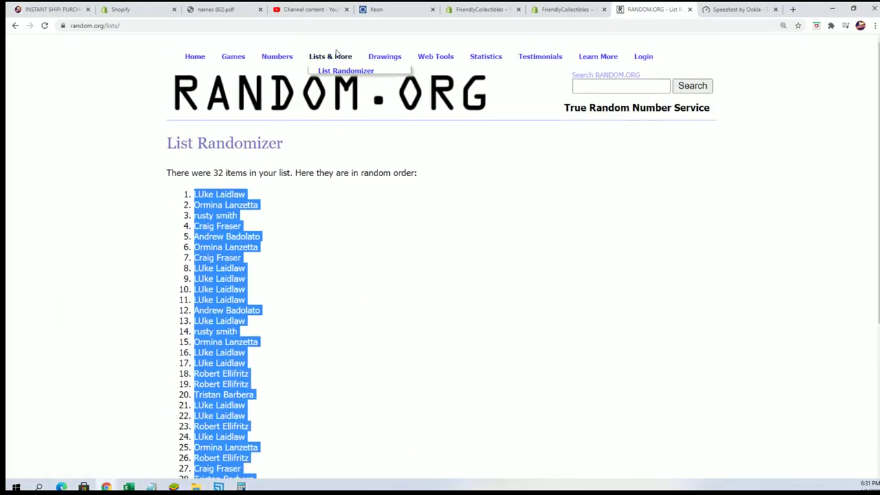
click(346, 71)
scroll(540, 412, down, 5)
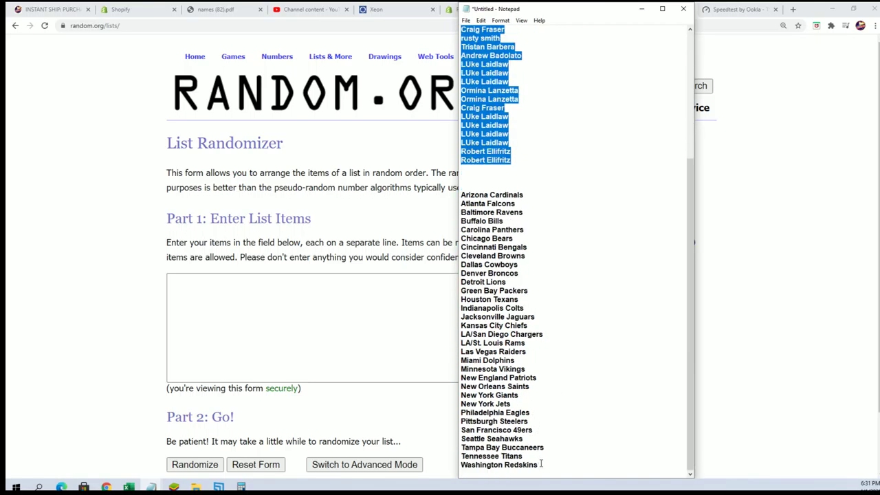
mouse_move(541, 464)
mouse_down()
mouse_move(462, 256)
mouse_move(461, 194)
mouse_up()
right_click(463, 206)
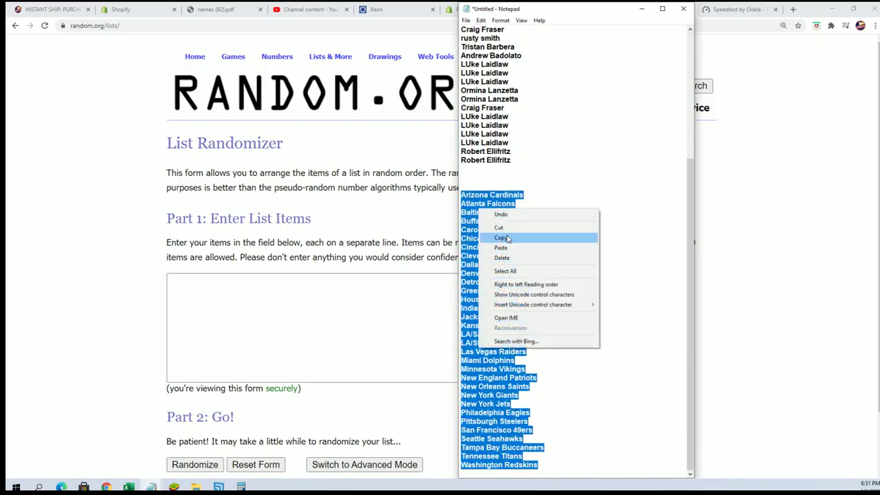
click(509, 238)
click(363, 291)
right_click(222, 289)
click(277, 360)
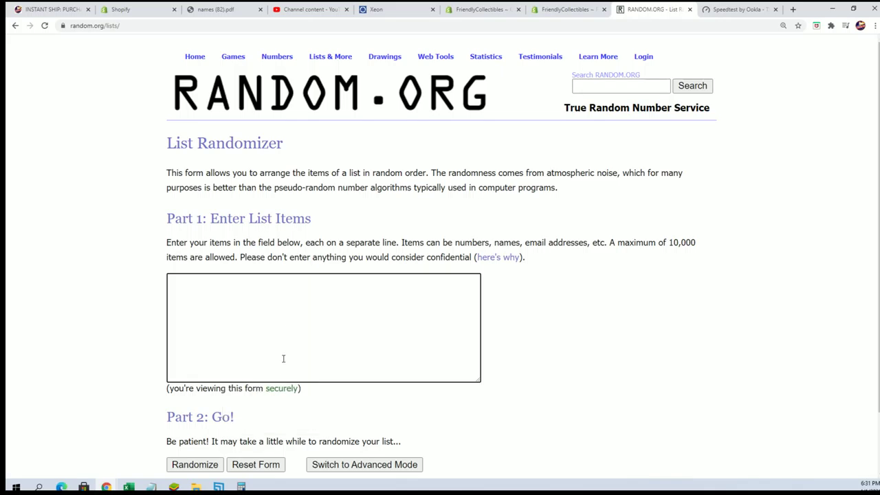
Shuffle the 32 team names several times until a final random order.
scroll(377, 363, down, 2)
click(189, 403)
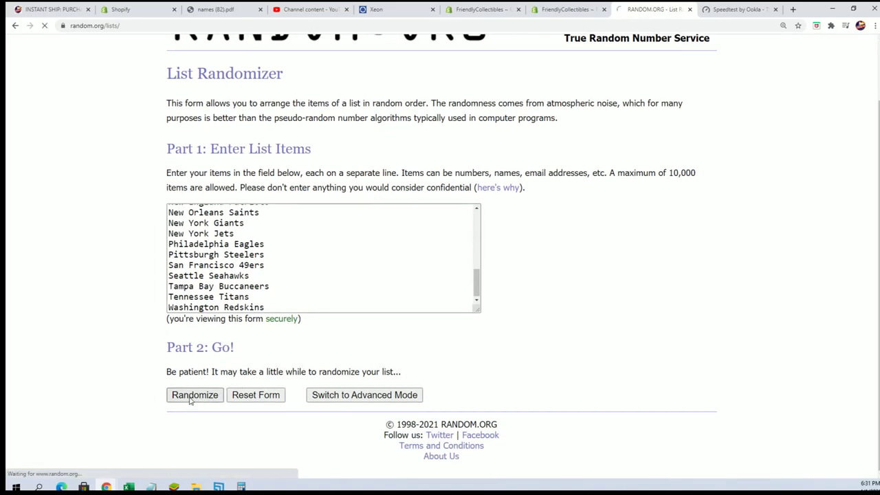
scroll(187, 402, down, 3)
click(184, 396)
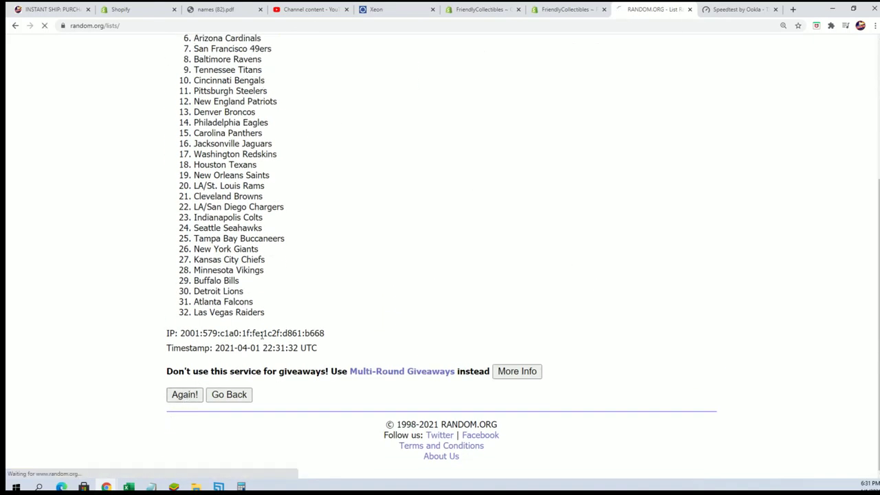
scroll(186, 393, down, 3)
click(185, 394)
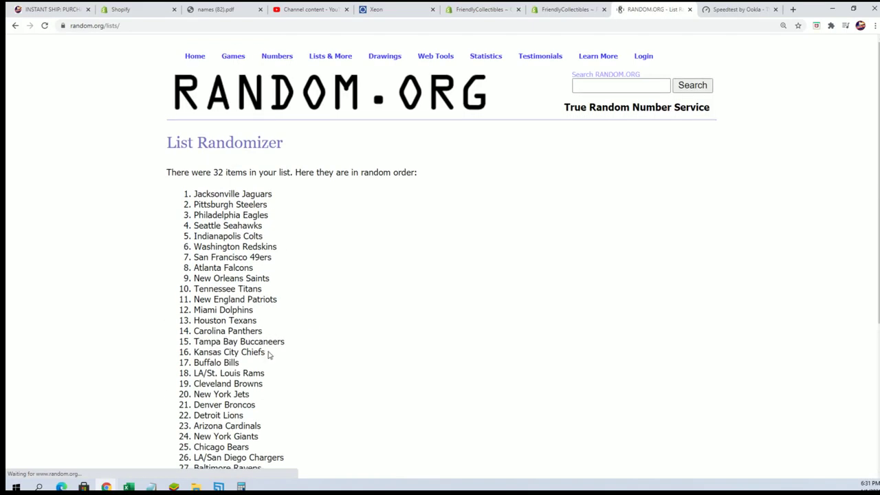
scroll(164, 418, down, 3)
click(184, 395)
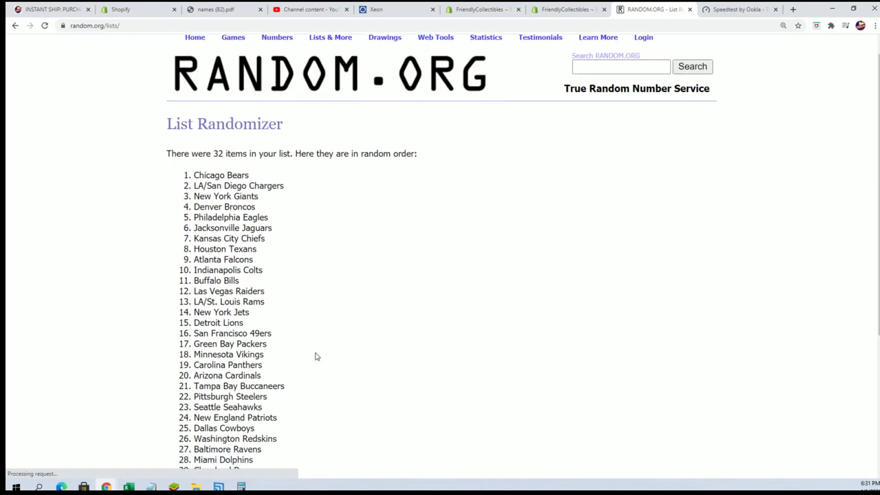
scroll(315, 355, down, 5)
click(186, 395)
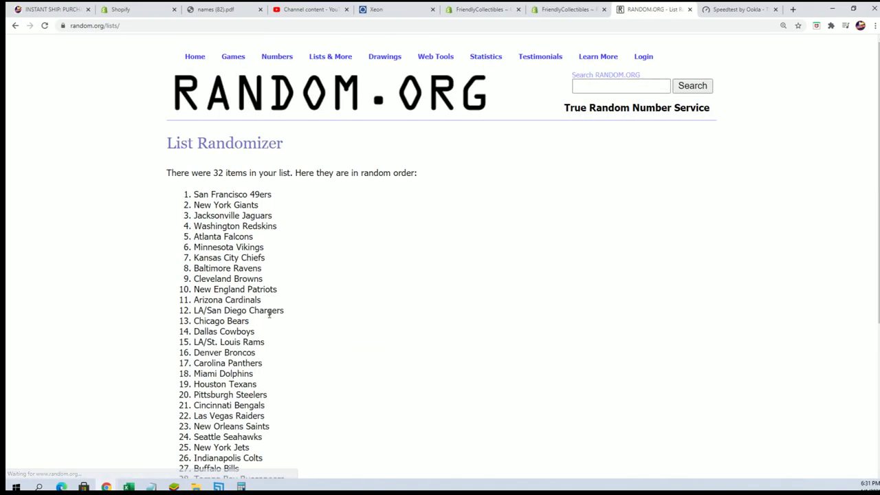
scroll(337, 412, down, 5)
click(185, 396)
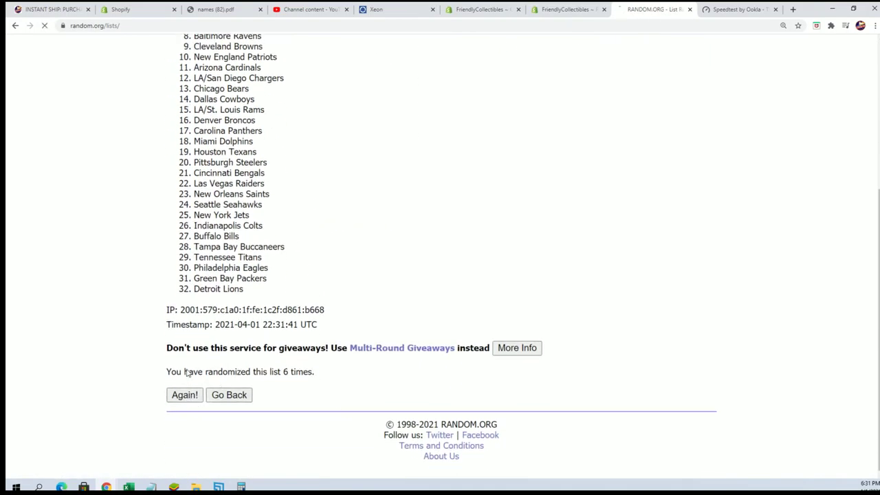
Copy the final team order, starting with Minnesota Vikings.
mouse_move(192, 189)
mouse_down()
mouse_move(257, 238)
mouse_move(279, 352)
mouse_move(304, 389)
mouse_up()
right_click(217, 258)
click(230, 265)
scroll(431, 417, down, 2)
scroll(421, 379, up, 2)
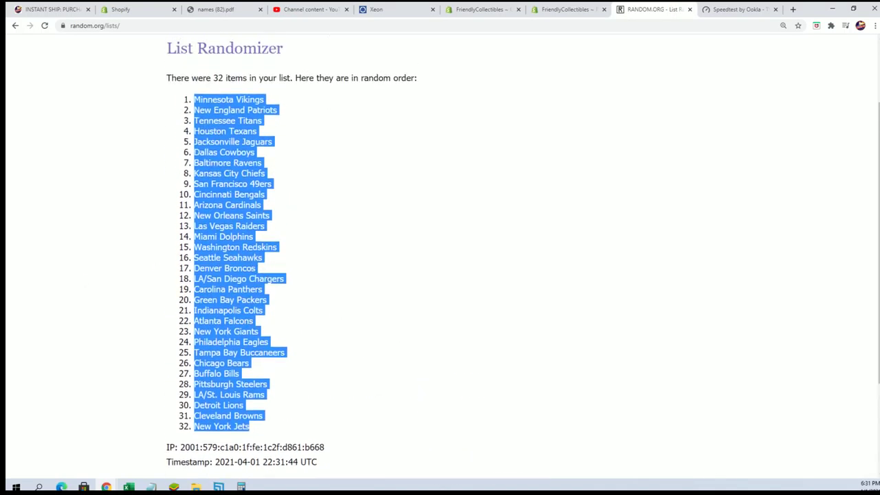
key(alt+Tab)
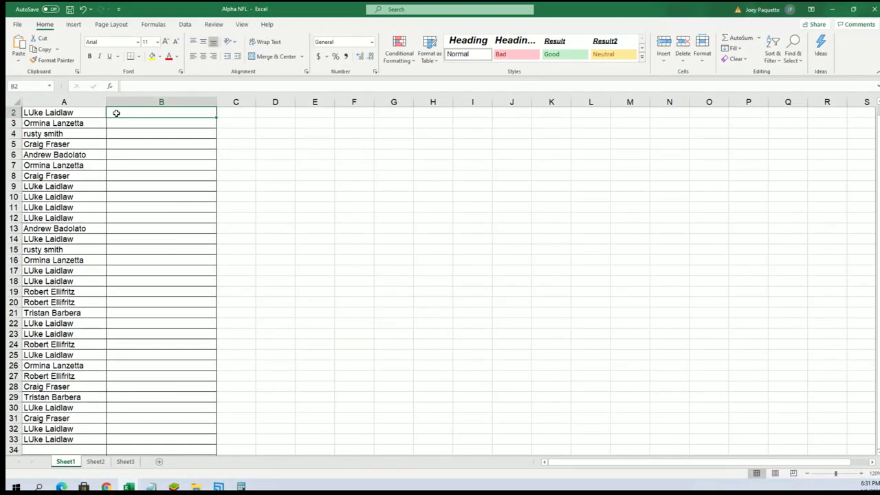
Paste the 32 shuffled teams as plain text into B2:B33, Minnesota Vikings through New York Jets.
right_click(117, 112)
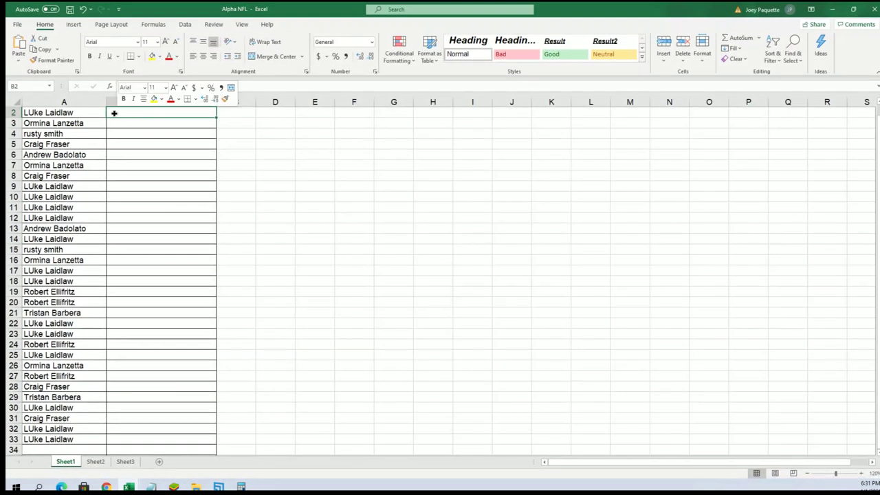
click(141, 176)
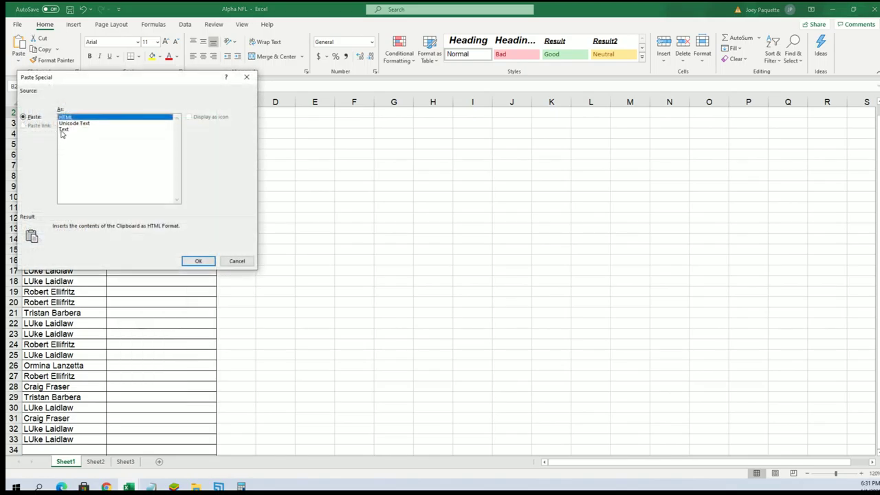
click(68, 129)
click(196, 261)
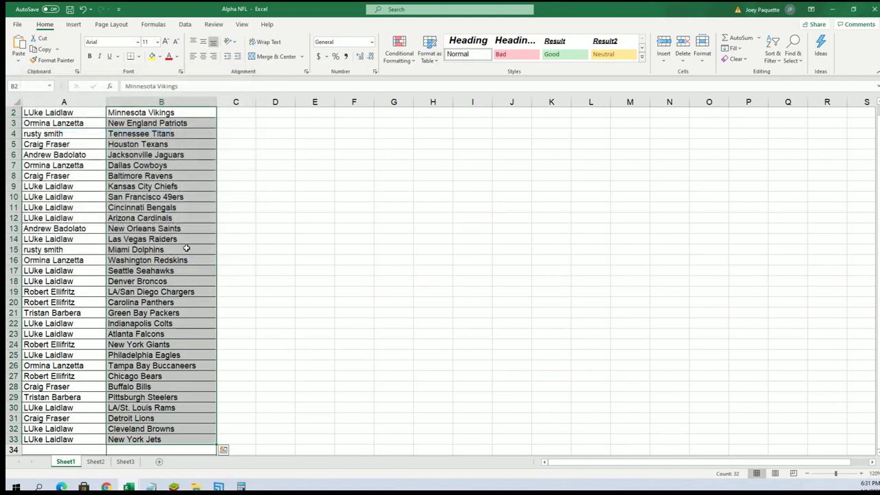
click(118, 207)
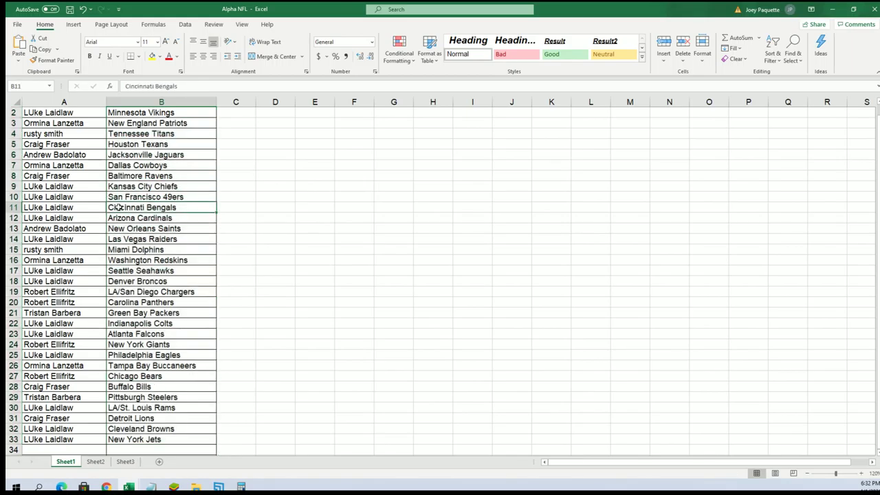
click(104, 252)
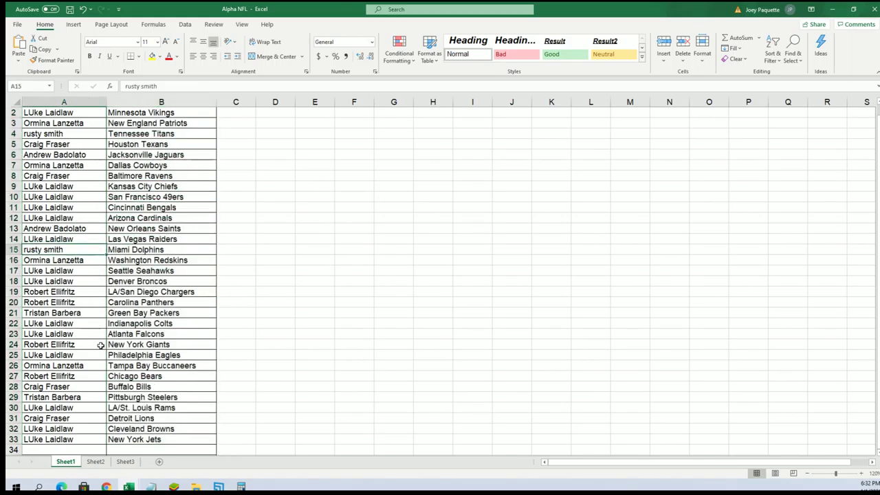
click(101, 314)
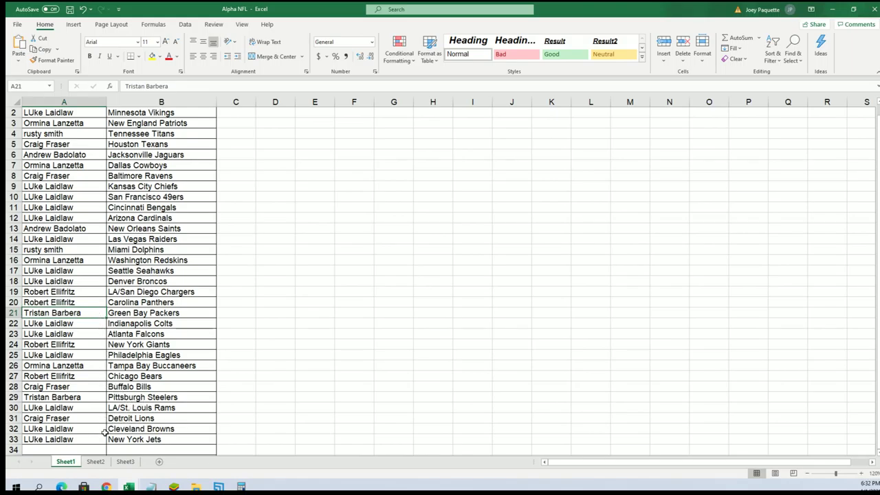
click(127, 186)
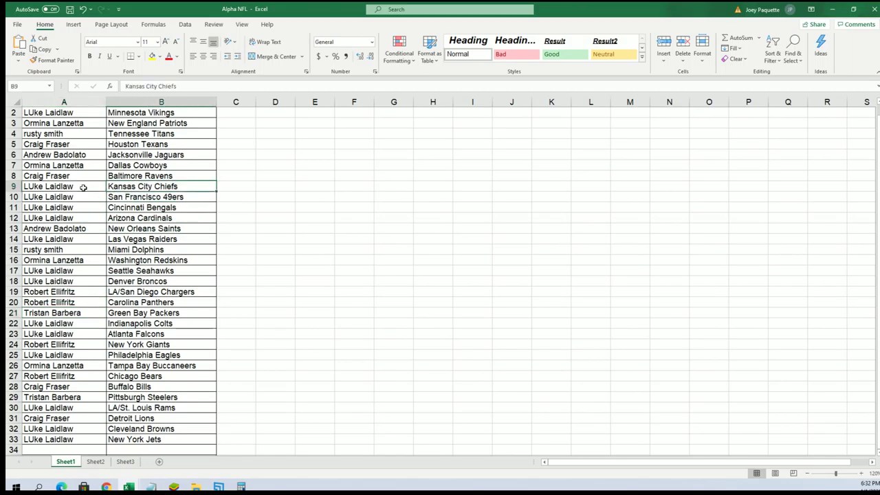
Sort B2:B34 from A to Z, continuing with the current selection only.
click(134, 114)
mouse_move(134, 114)
mouse_down()
mouse_move(138, 387)
mouse_move(155, 449)
mouse_up()
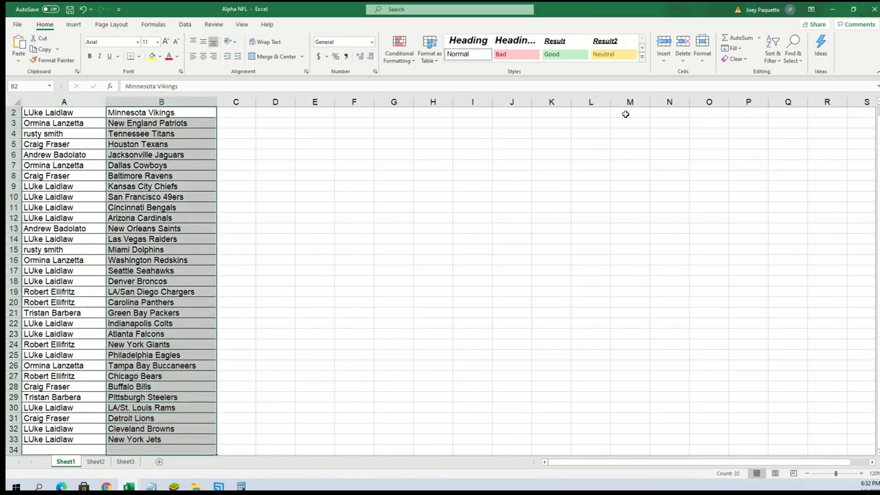
click(773, 53)
click(784, 83)
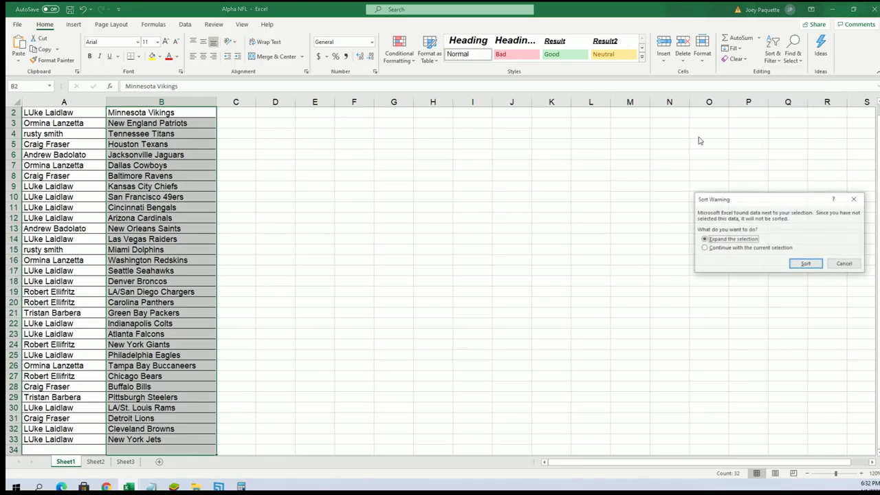
click(801, 263)
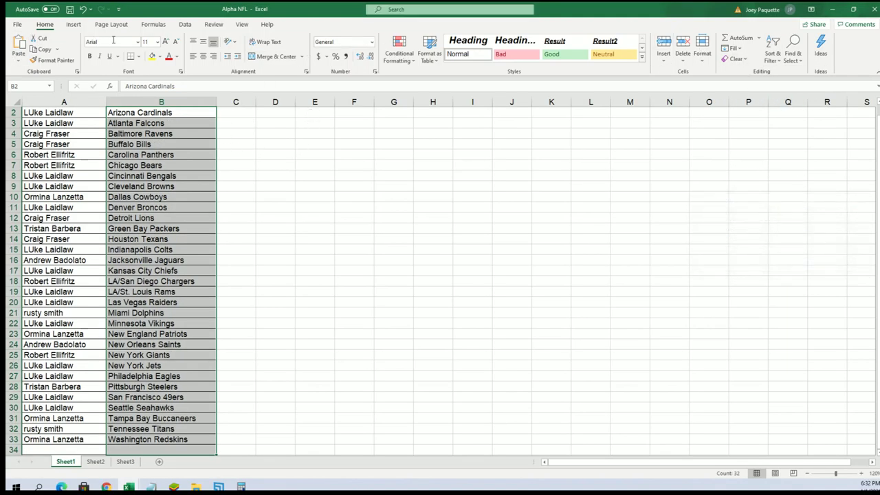